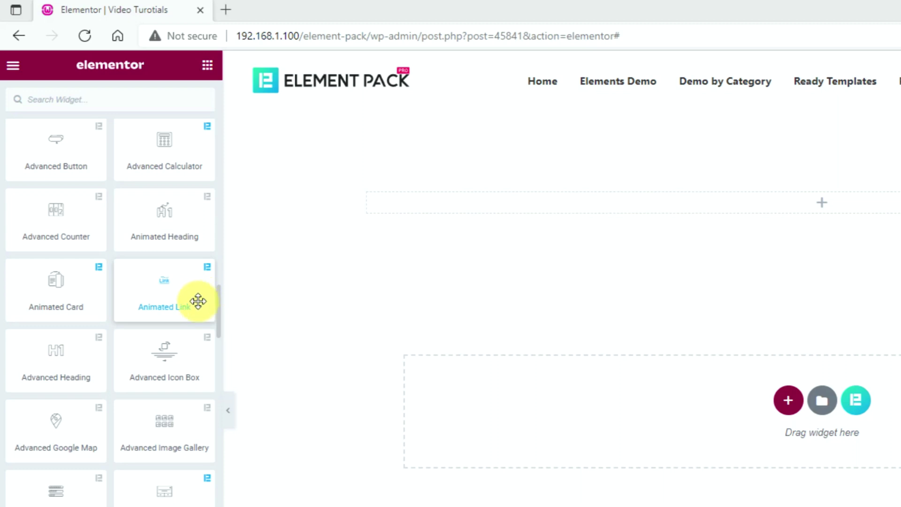
# Drop the Animated Link widget into the empty section and give it 100 px padding
pyautogui.moveTo(200, 300); pyautogui.dragTo(847, 203)
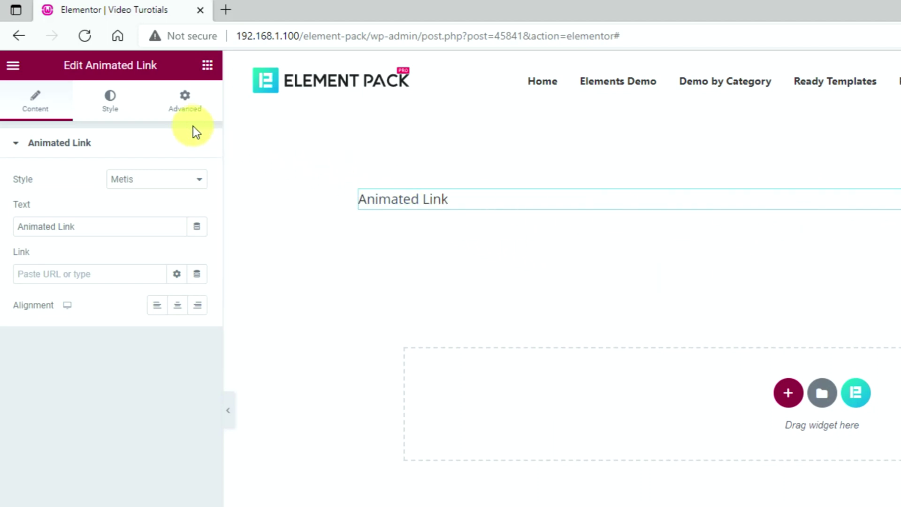
pyautogui.click(186, 106)
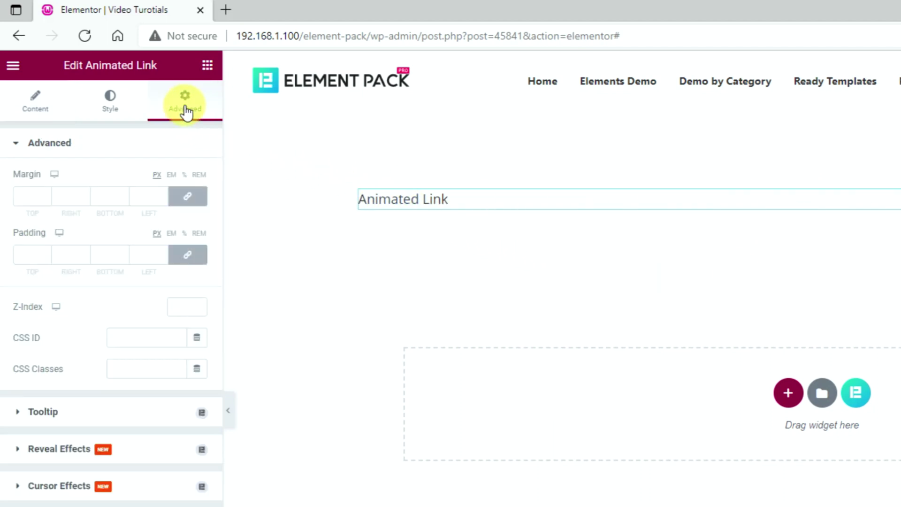
pyautogui.click(24, 253)
pyautogui.write('100')
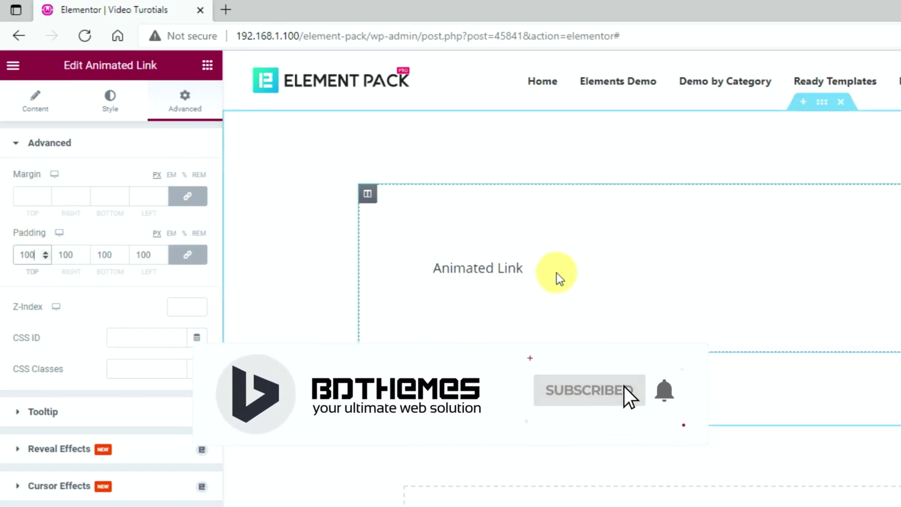
# Enlarge the link text to 36 px in the Style tab's Typography settings
pyautogui.click(110, 110)
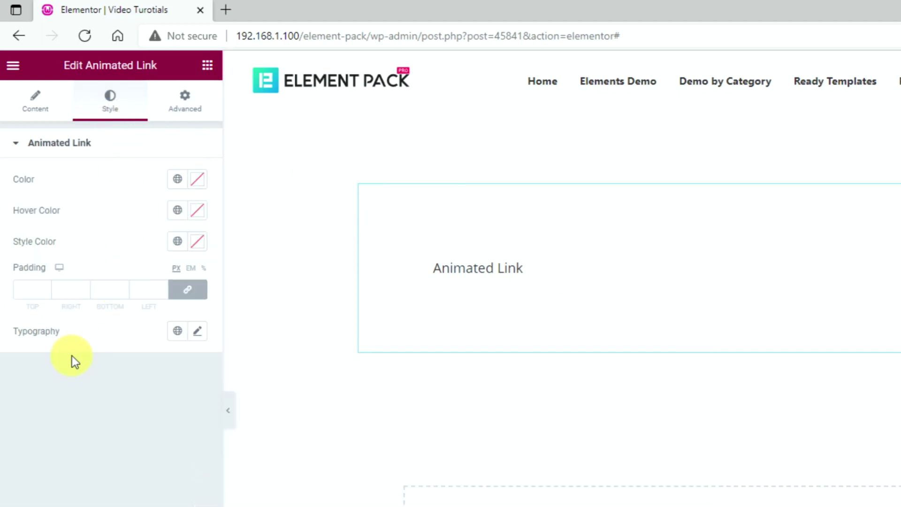
pyautogui.click(196, 332)
pyautogui.moveTo(31, 454); pyautogui.dragTo(49, 454)
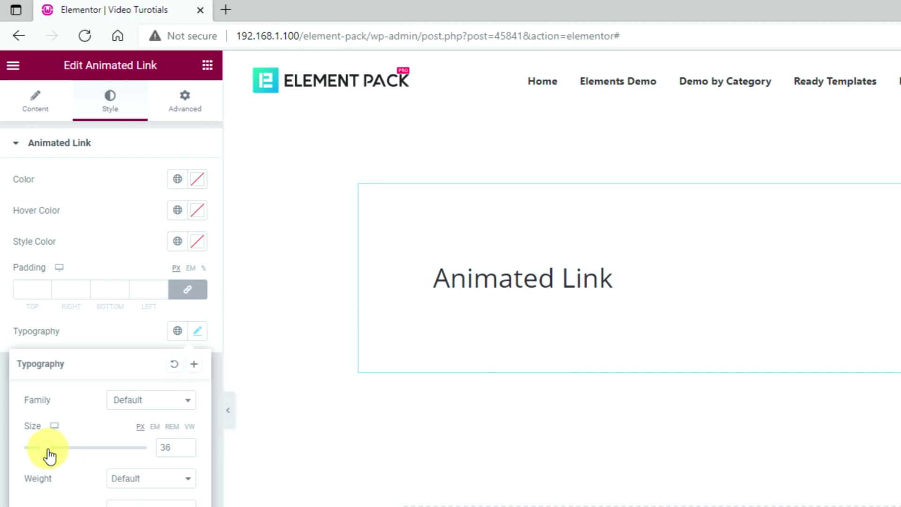
# Change the link style from Metis to Eirene for a thick underline
pyautogui.click(39, 114)
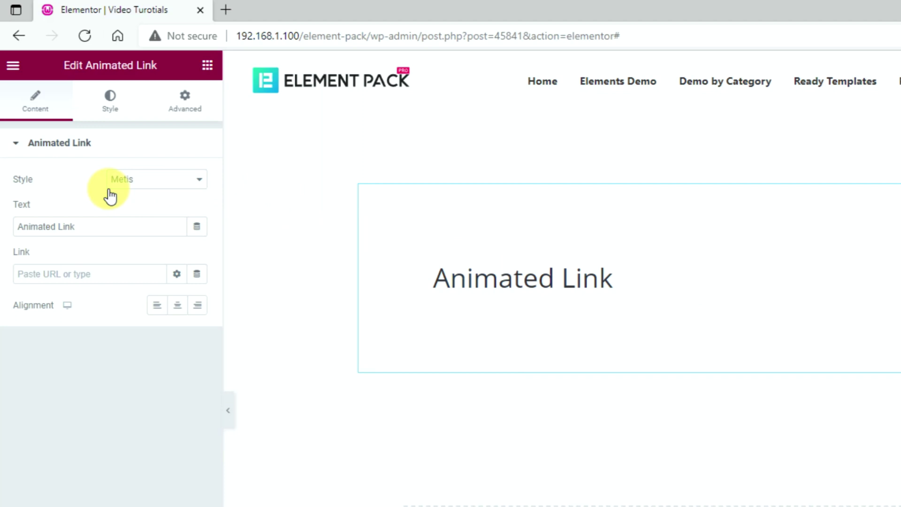
pyautogui.click(172, 183)
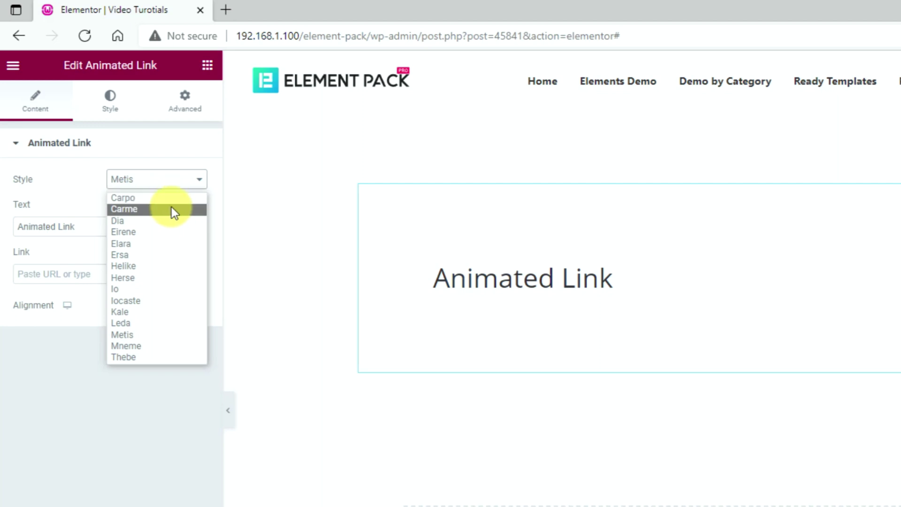
pyautogui.click(174, 238)
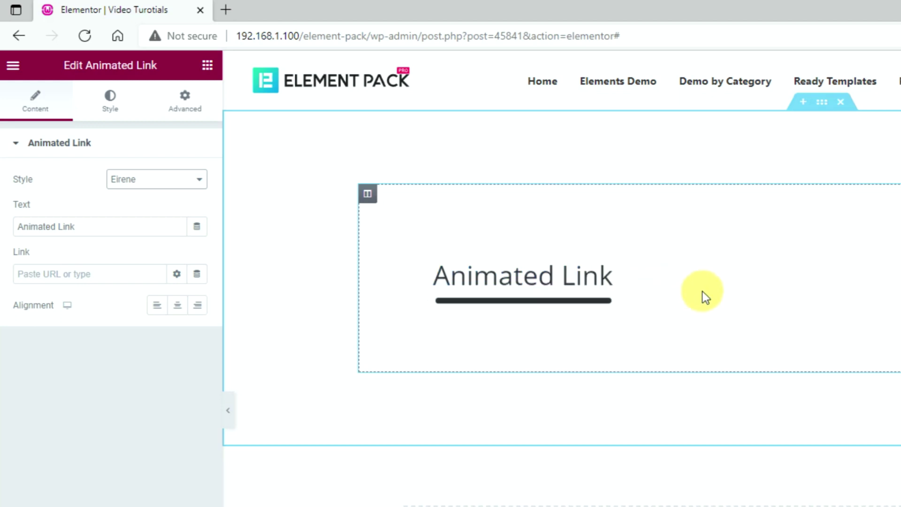
# Preview the Helike and Herse link styles, then apply Iocaste
pyautogui.click(162, 181)
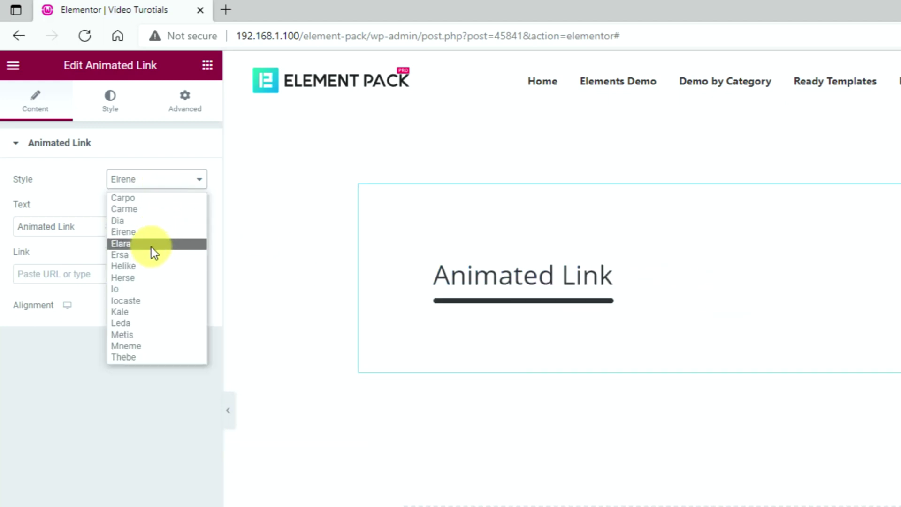
pyautogui.click(147, 266)
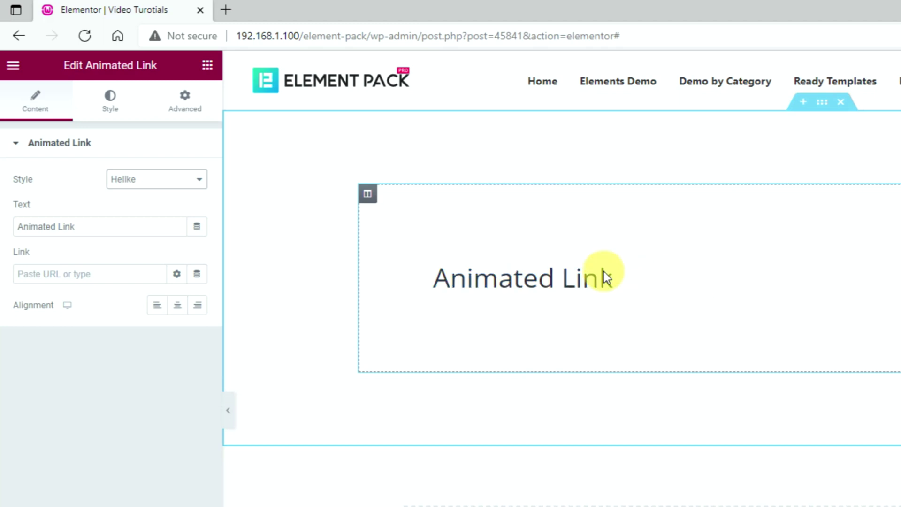
pyautogui.click(160, 184)
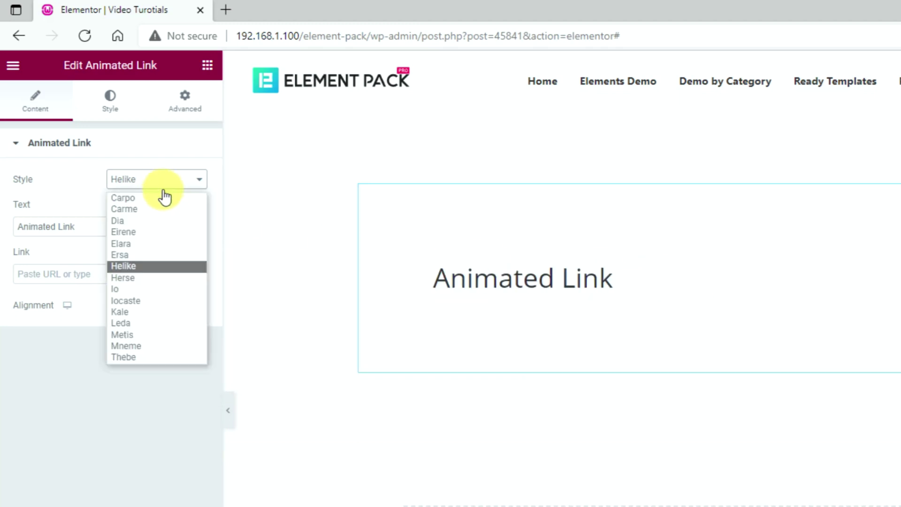
pyautogui.click(153, 278)
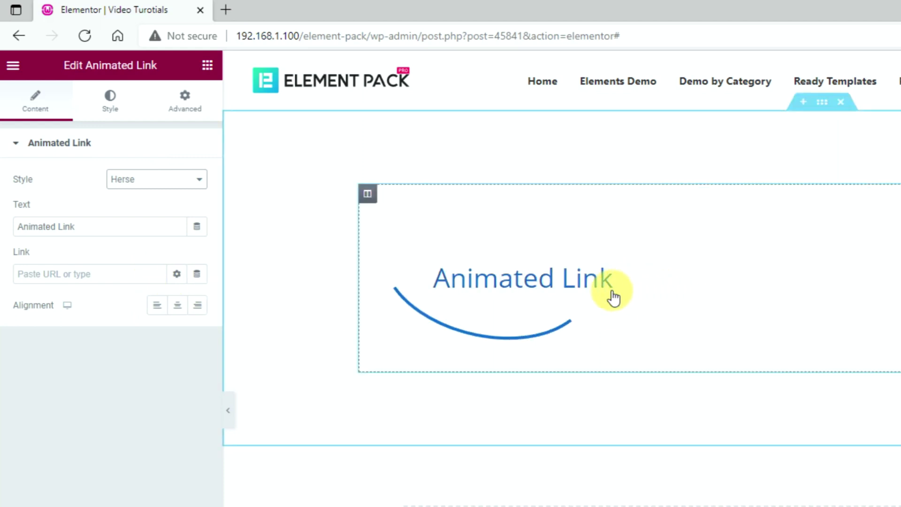
pyautogui.click(162, 182)
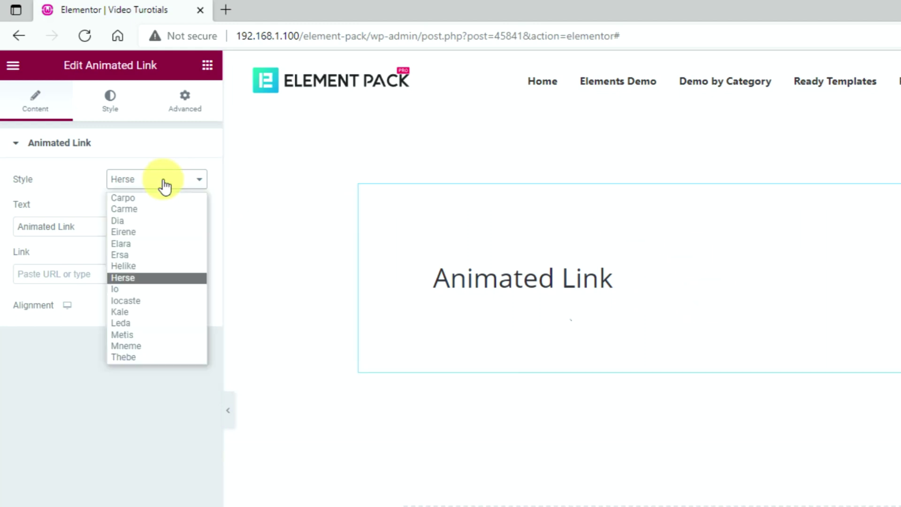
pyautogui.click(161, 302)
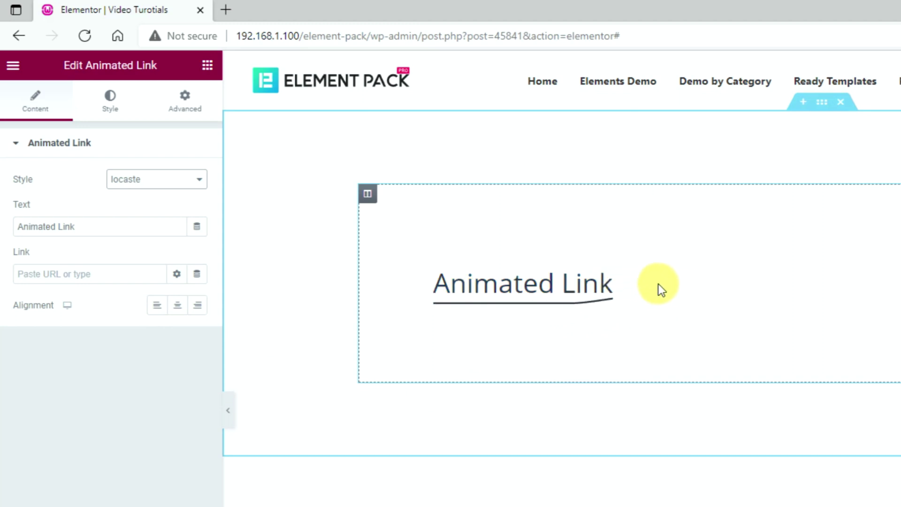
# Preview the Io and Leda link styles, then settle on Mneme
pyautogui.click(167, 182)
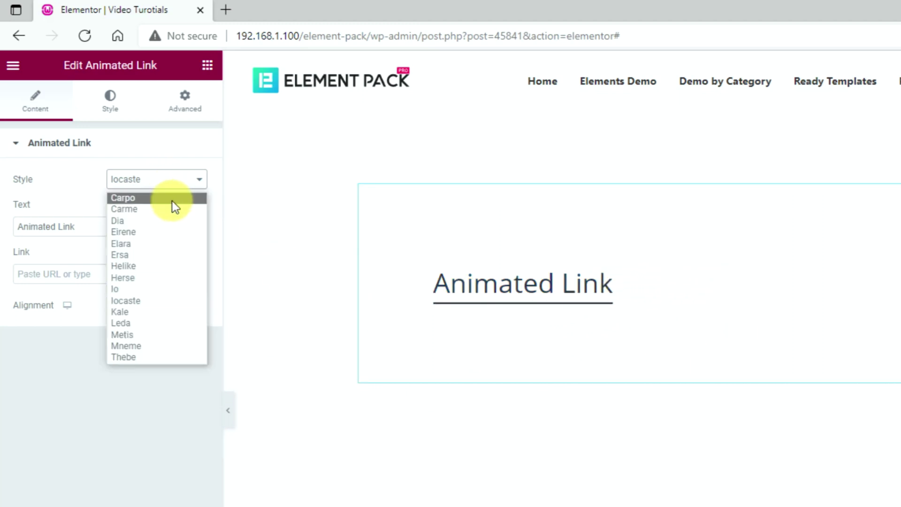
pyautogui.click(156, 288)
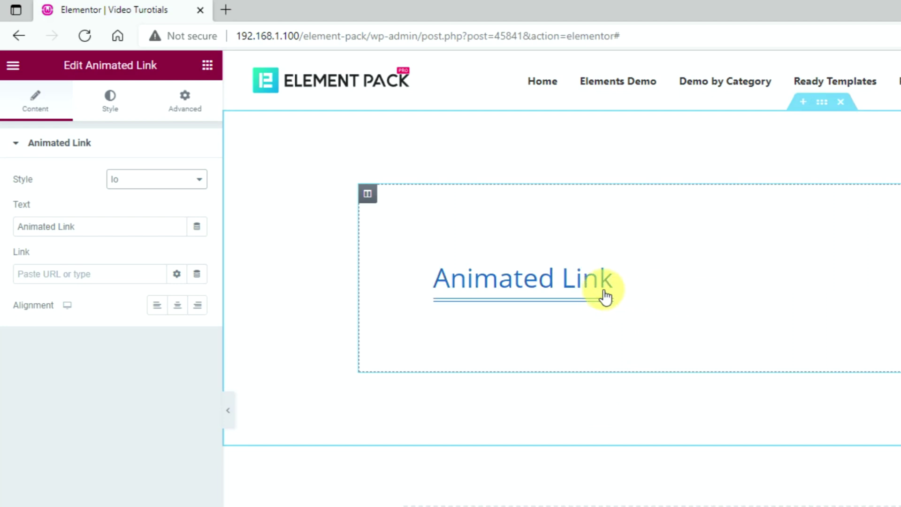
pyautogui.click(177, 180)
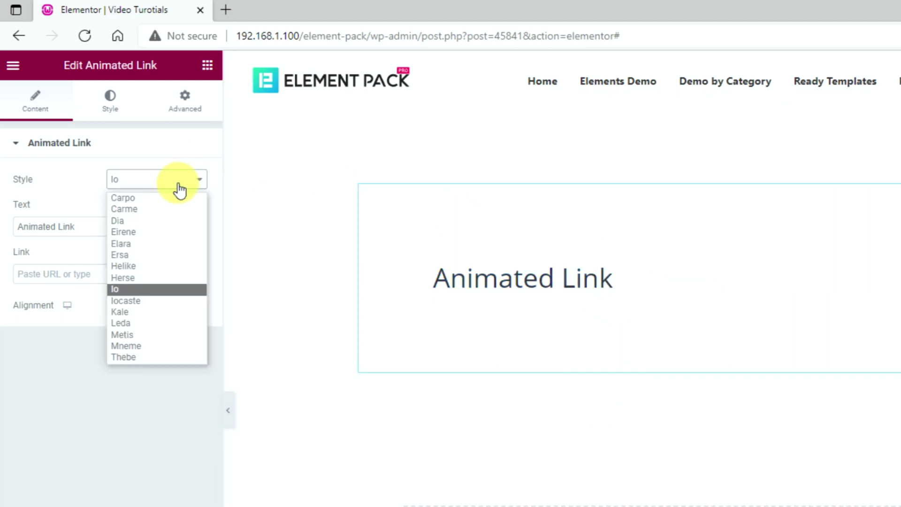
pyautogui.click(151, 324)
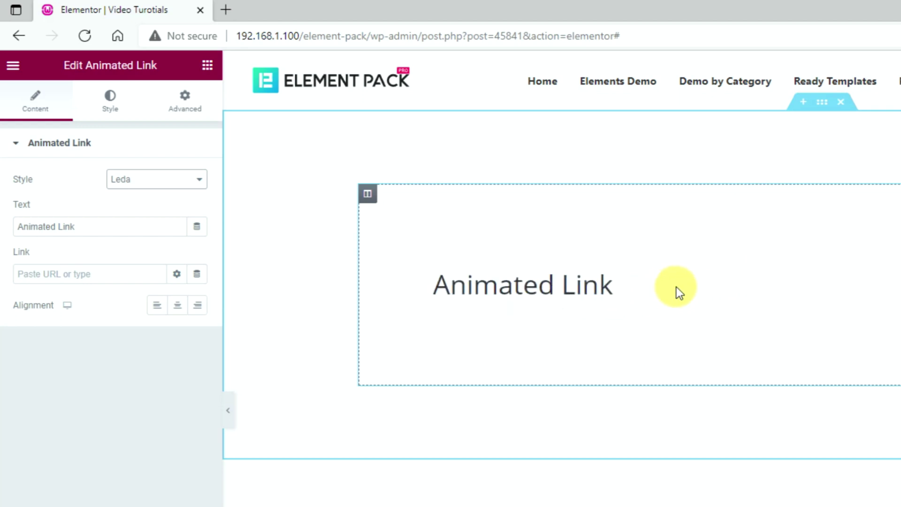
pyautogui.click(166, 184)
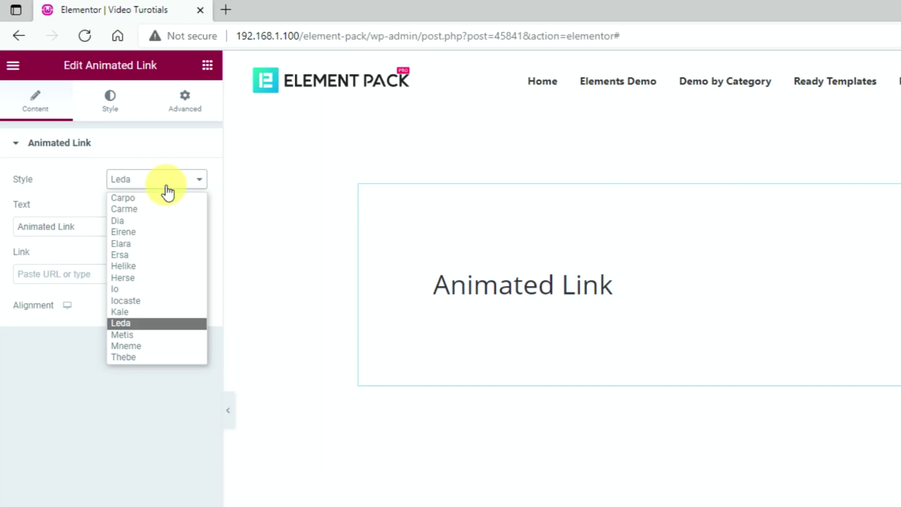
pyautogui.click(150, 346)
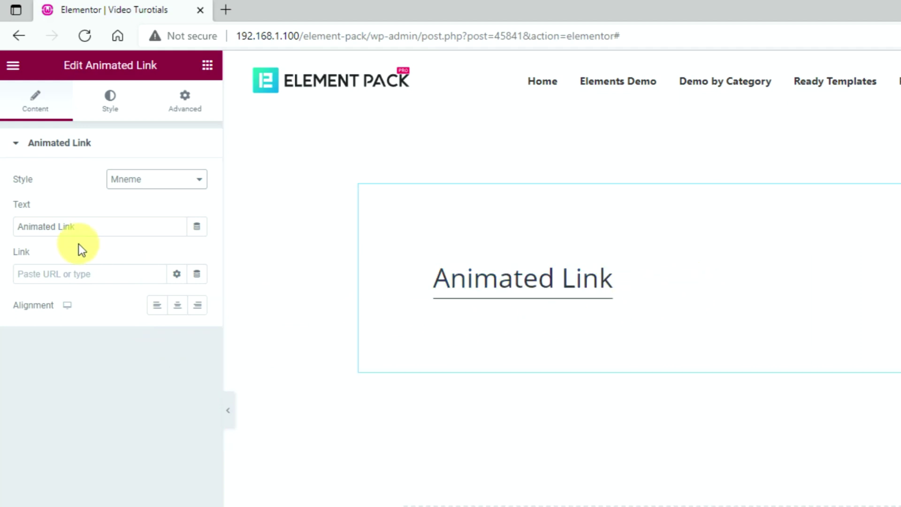
# Change the link text to 'Read More', set its link to #, and keep it left-aligned
pyautogui.moveTo(103, 226); pyautogui.dragTo(10, 224)
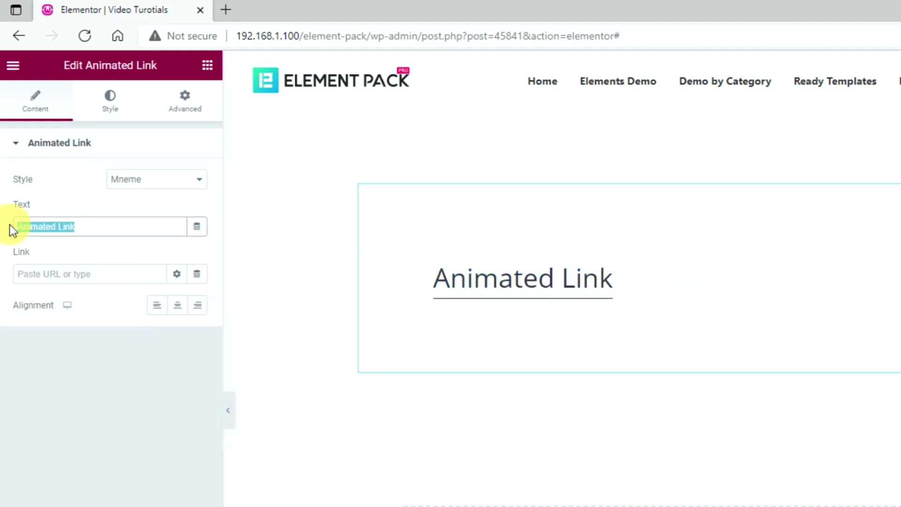
pyautogui.write('Read More')
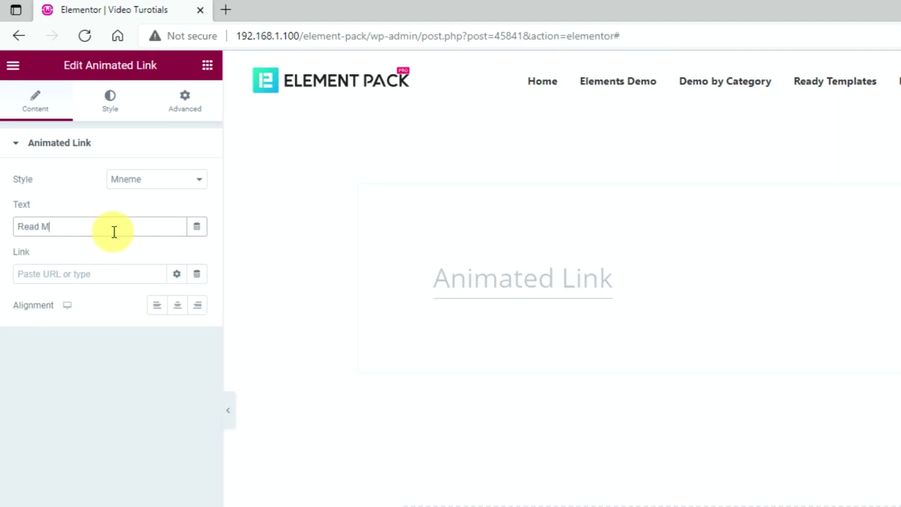
pyautogui.click(75, 275)
pyautogui.write('#')
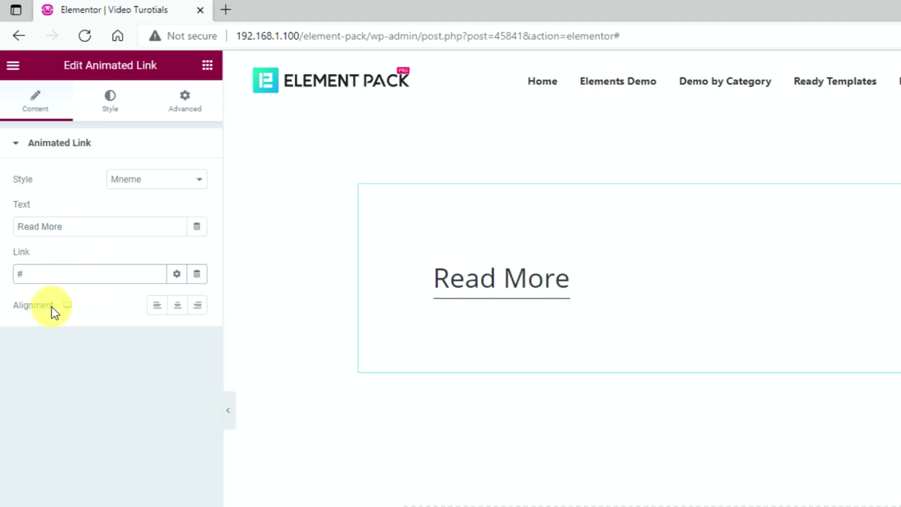
pyautogui.click(178, 312)
pyautogui.click(157, 312)
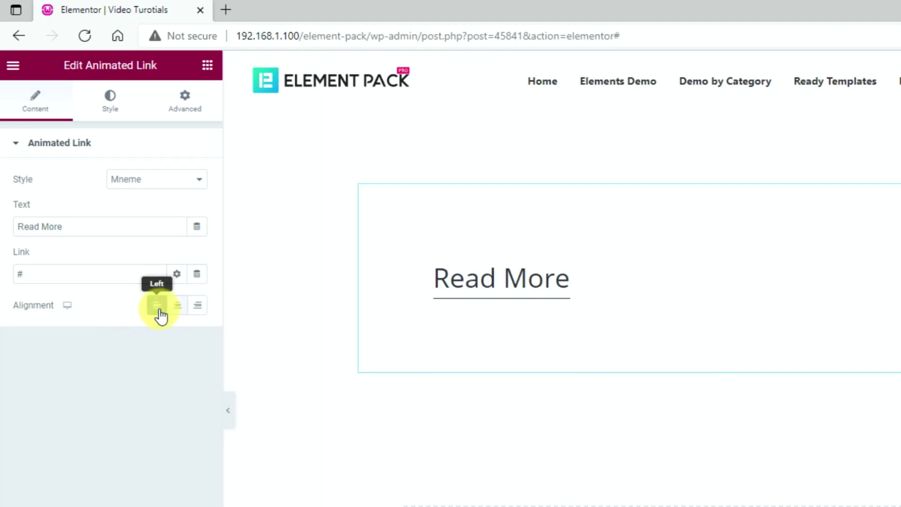
# Set the link text colour to orange #F66000
pyautogui.click(112, 112)
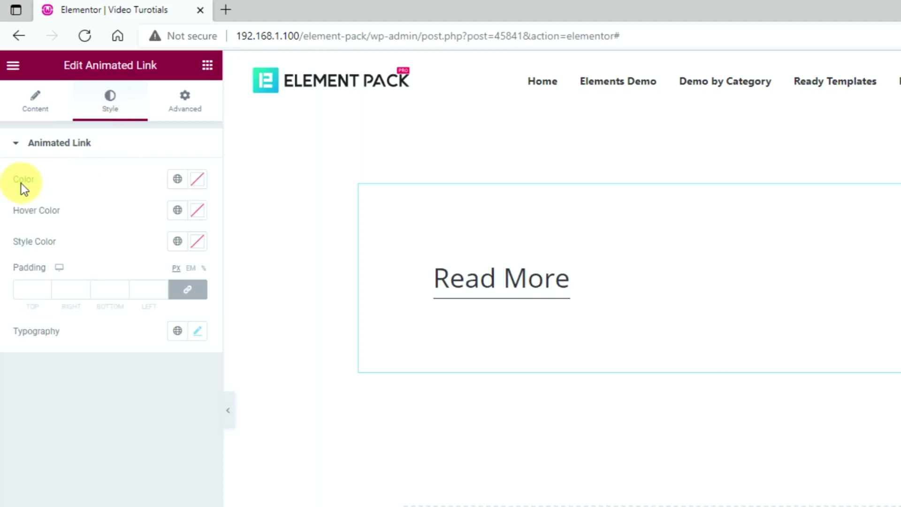
pyautogui.click(196, 183)
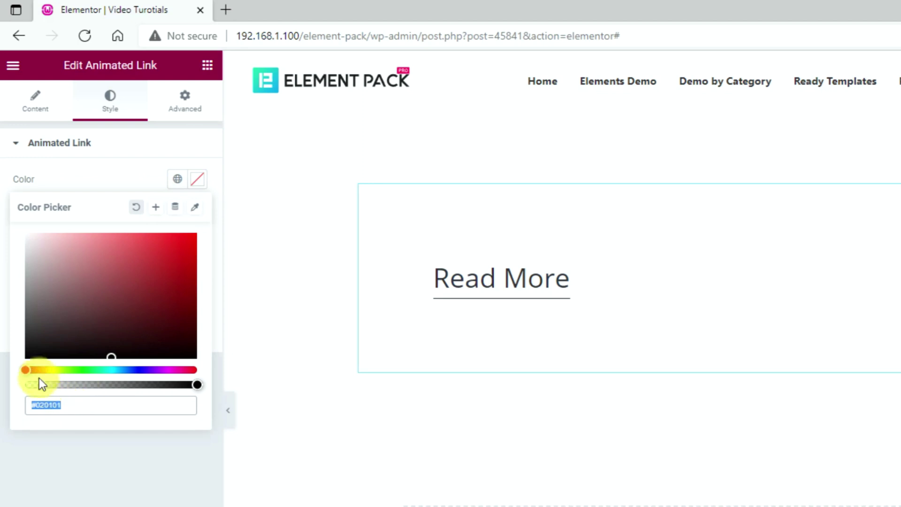
pyautogui.moveTo(33, 374); pyautogui.dragTo(37, 370)
pyautogui.click(194, 237)
pyautogui.moveTo(74, 406); pyautogui.dragTo(16, 402)
pyautogui.hotkey('ctrl', 'c')
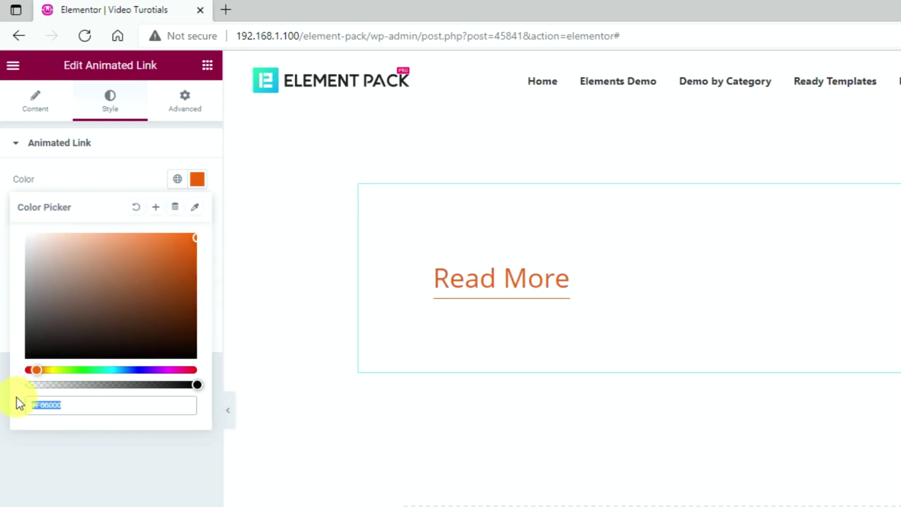
pyautogui.press('Escape')
# Set the hover colour to orange #F26B15 and the underline colour to #F37A2C
pyautogui.click(196, 211)
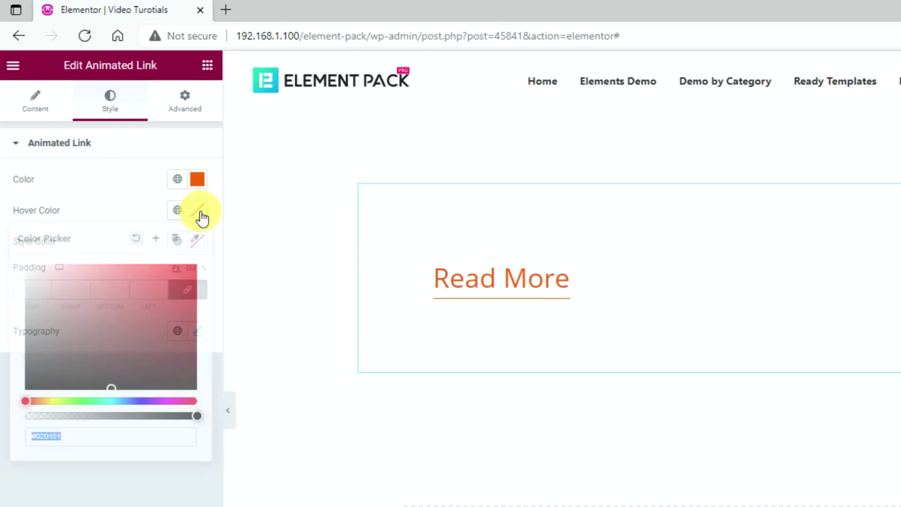
pyautogui.hotkey('ctrl', 'v')
pyautogui.click(181, 271)
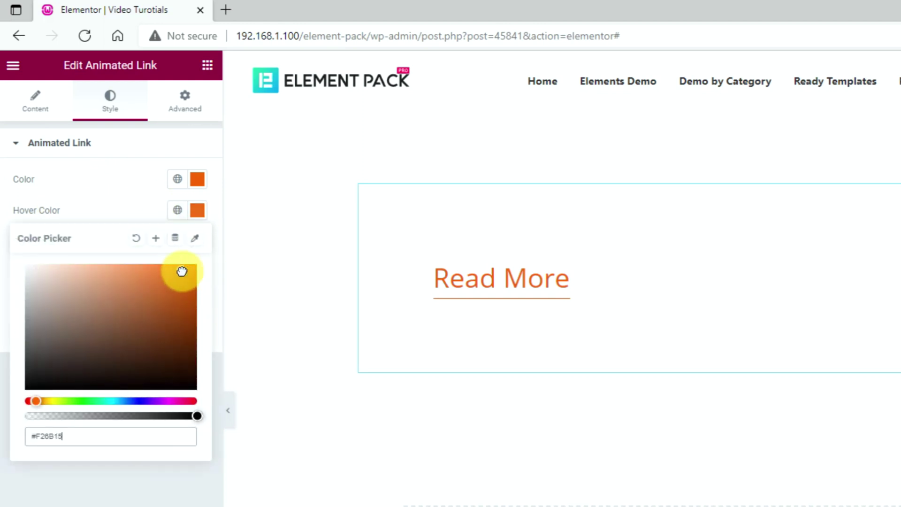
pyautogui.moveTo(80, 438); pyautogui.dragTo(17, 436)
pyautogui.hotkey('ctrl', 'c')
pyautogui.click(101, 196)
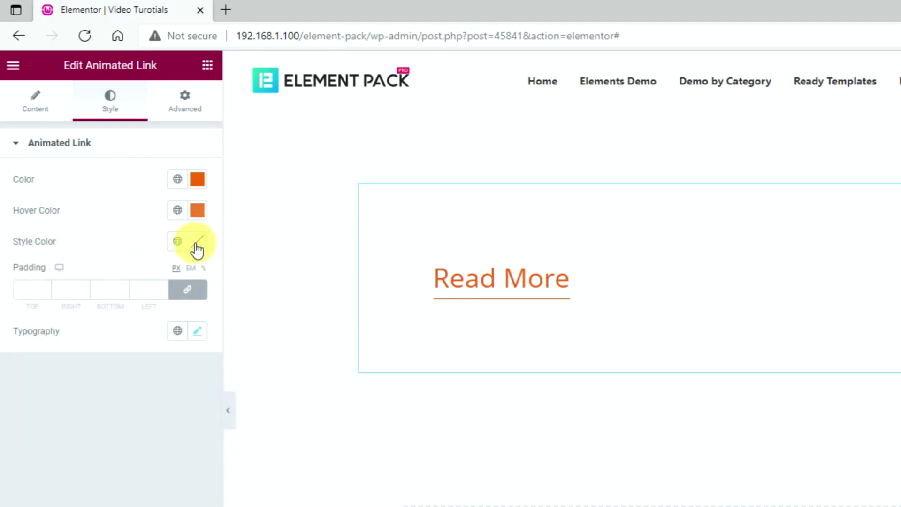
pyautogui.click(196, 248)
pyautogui.hotkey('ctrl', 'v')
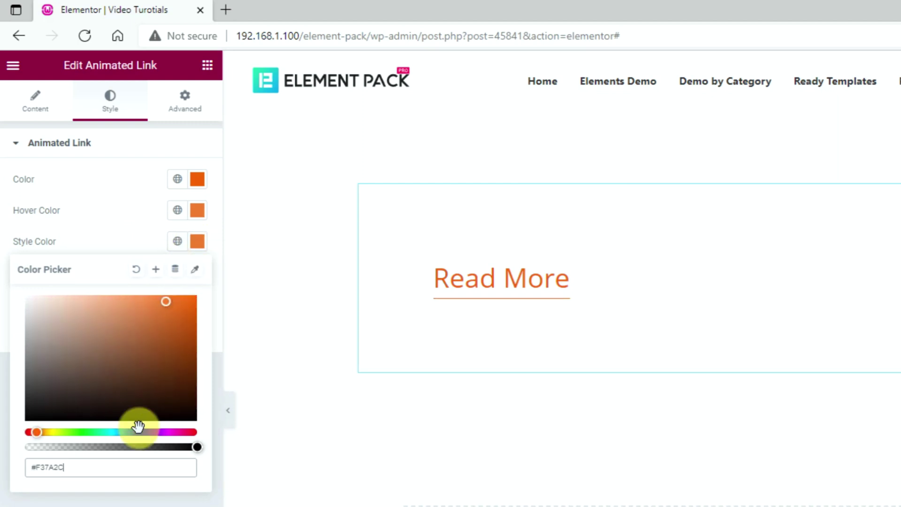
pyautogui.click(135, 233)
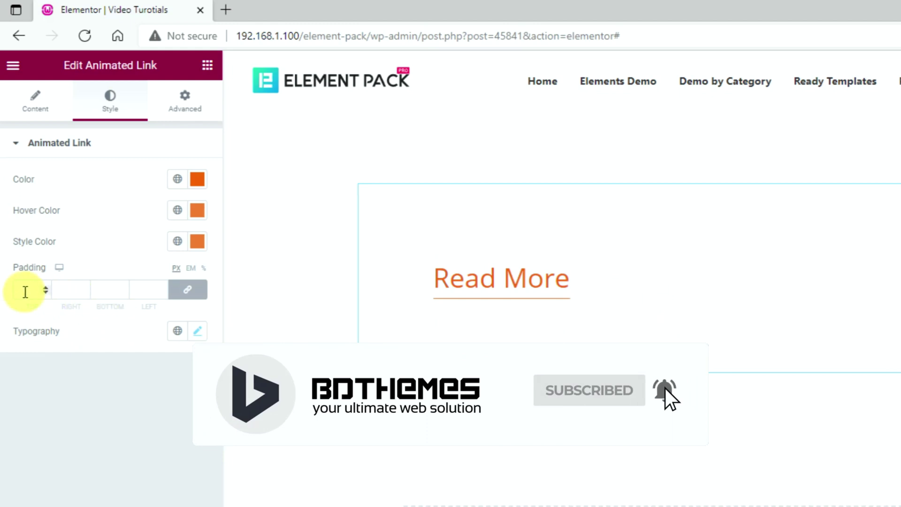
# Make the link text uppercase with about 5.8 px letter spacing
pyautogui.click(197, 331)
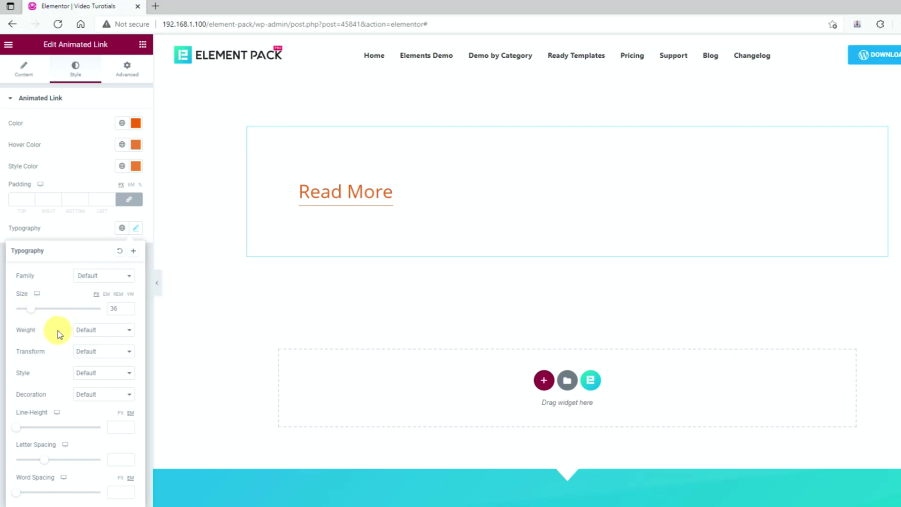
pyautogui.click(94, 352)
pyautogui.click(92, 374)
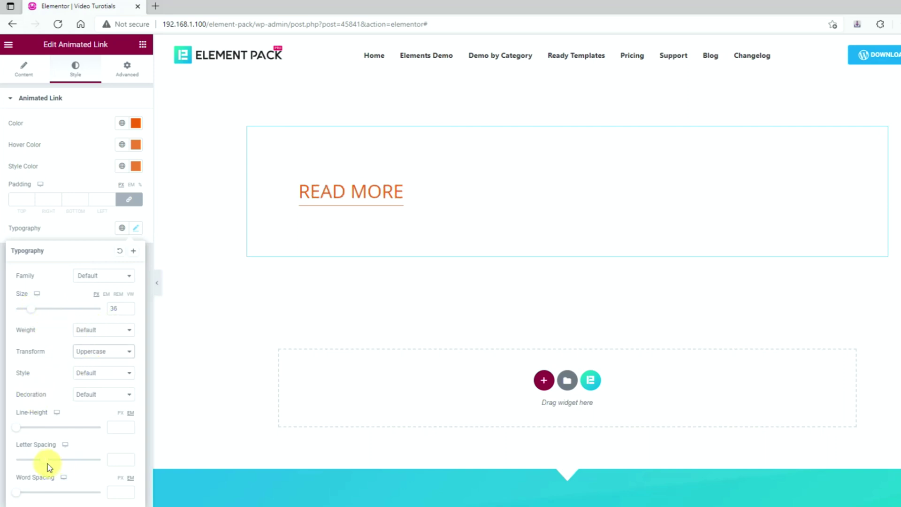
pyautogui.moveTo(46, 463); pyautogui.dragTo(80, 467)
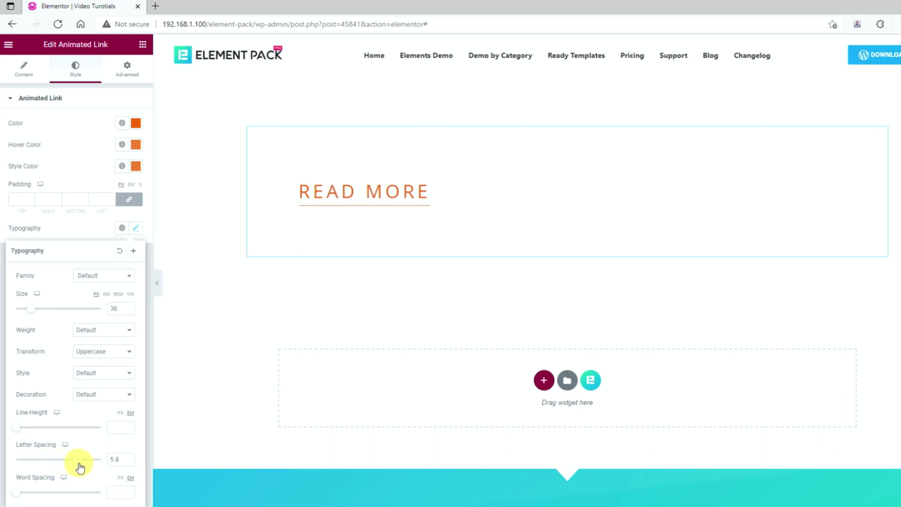
pyautogui.click(86, 228)
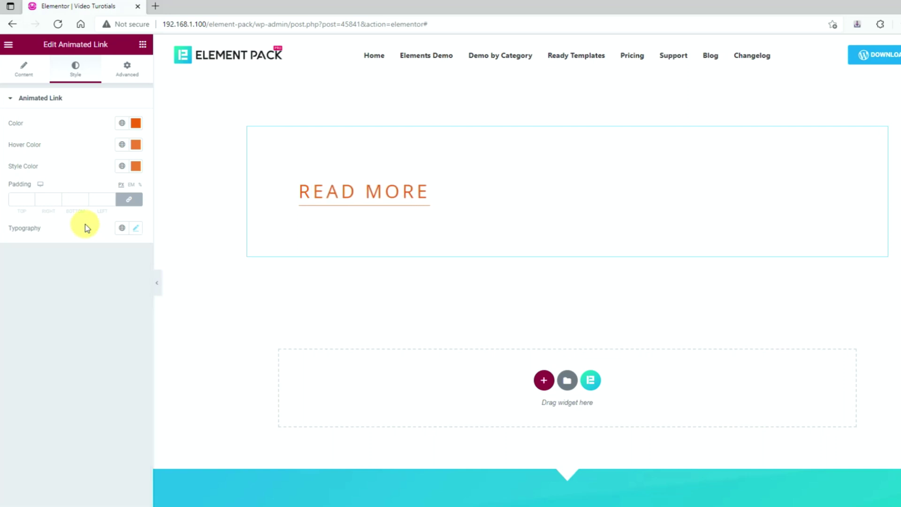